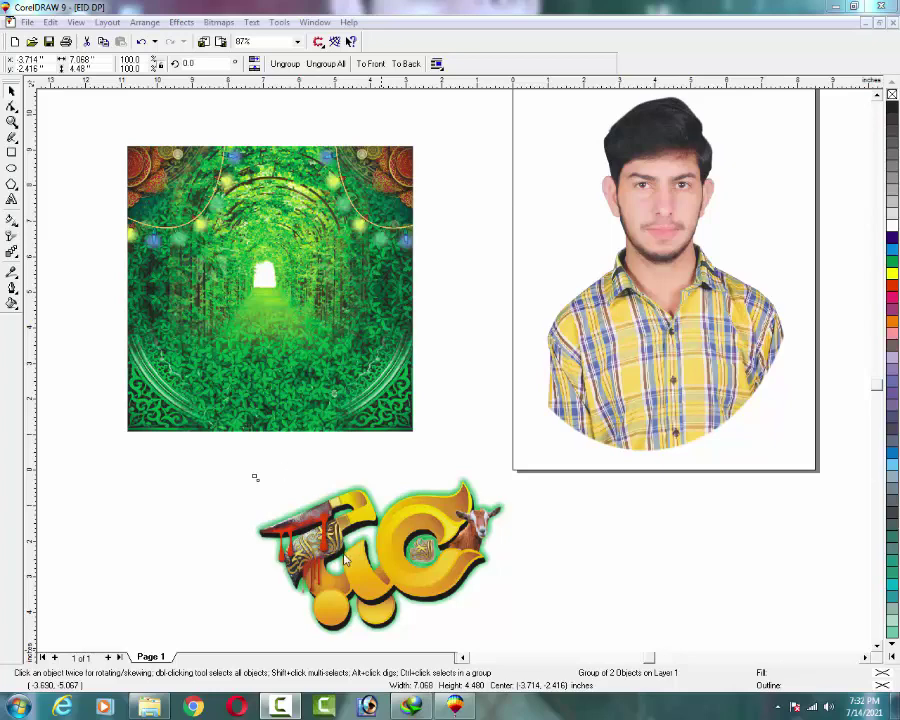
Select the gold Eid calligraphy group and drag it upward toward the green arch image.
left_click(346, 560)
left_click_drag(417, 522, 412, 462)
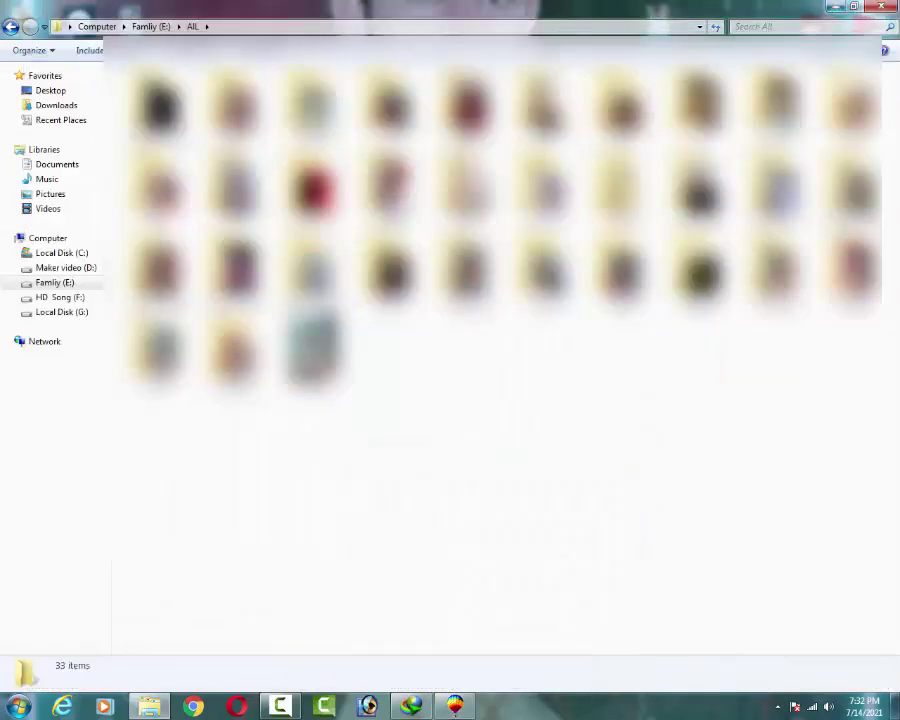
In the Documents library, look through the dasdas, fg and EID2021620 images.
left_click(88, 166)
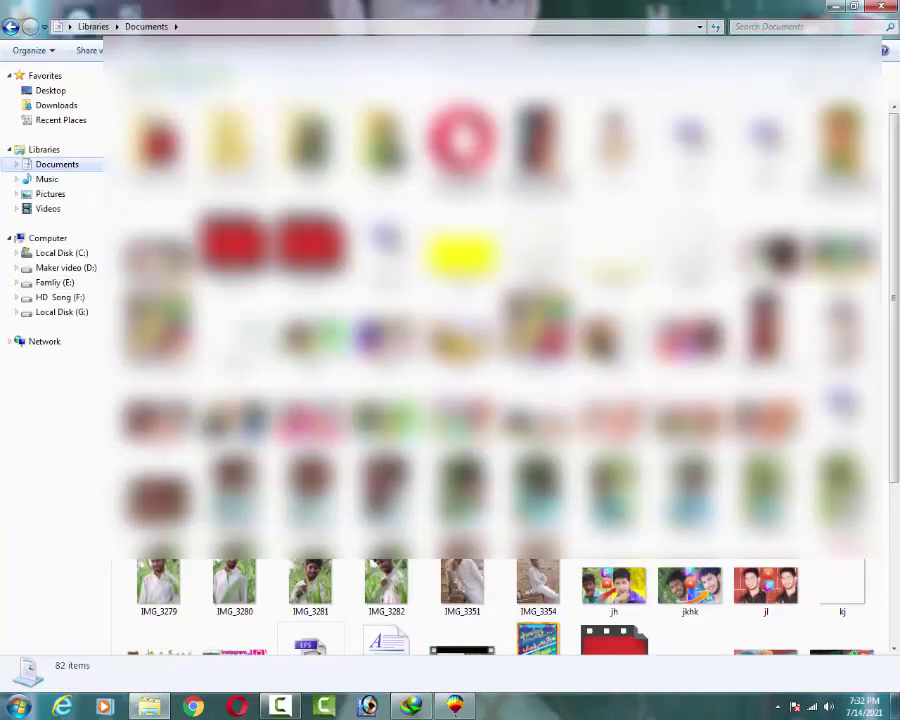
left_click(537, 245)
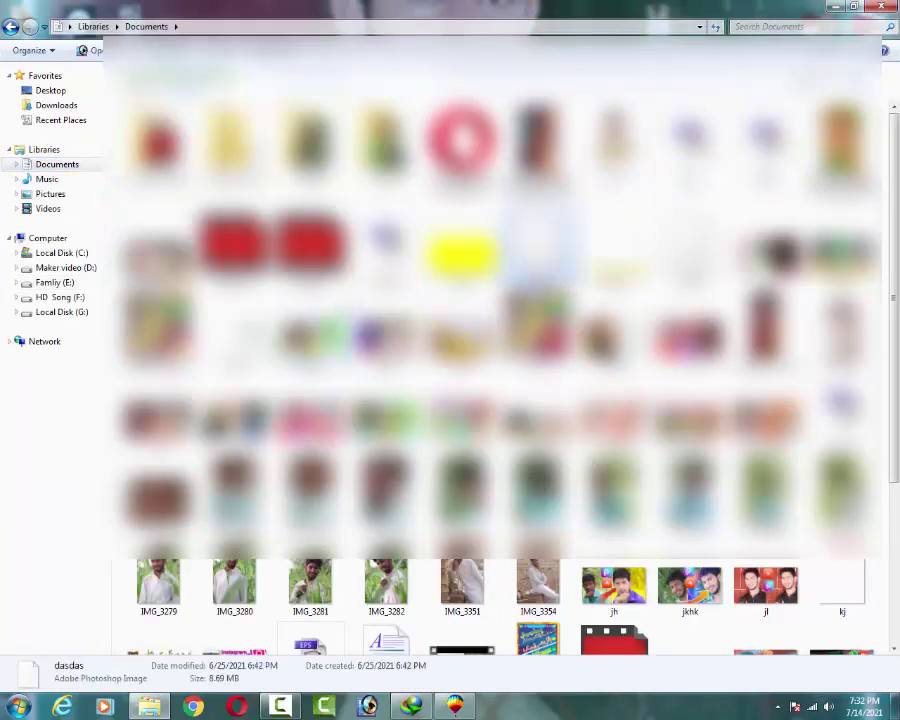
left_click(676, 364)
scroll(676, 364, "down", 3)
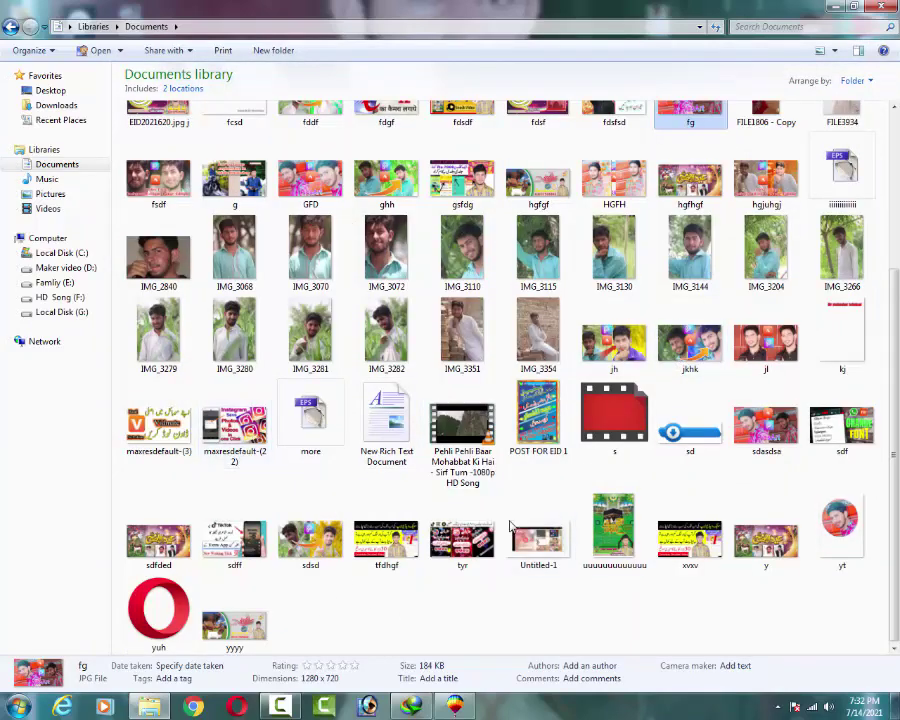
scroll(668, 333, "up", 3)
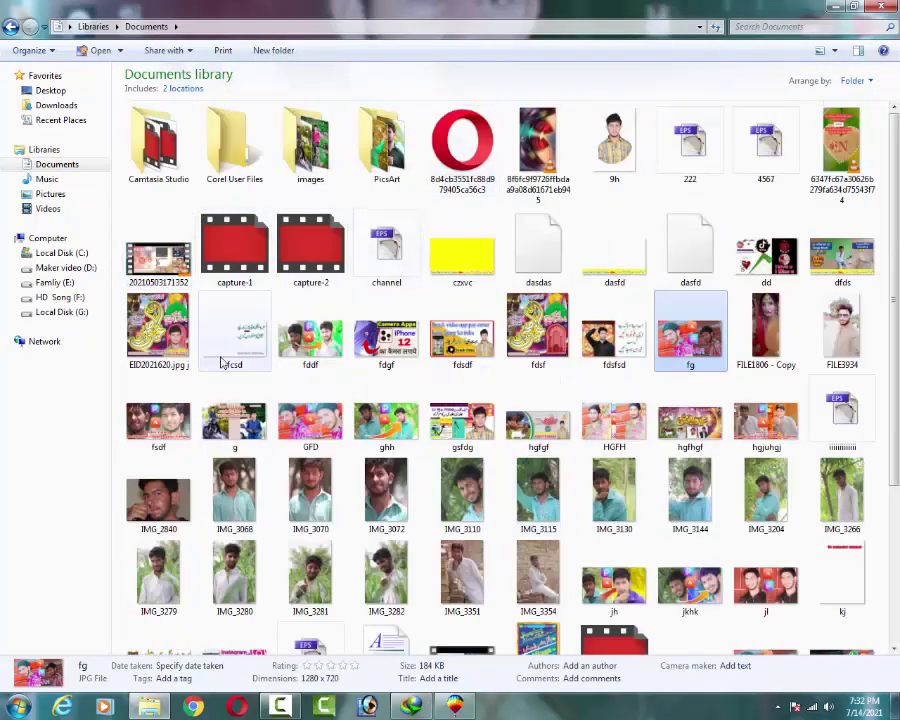
left_click(160, 330)
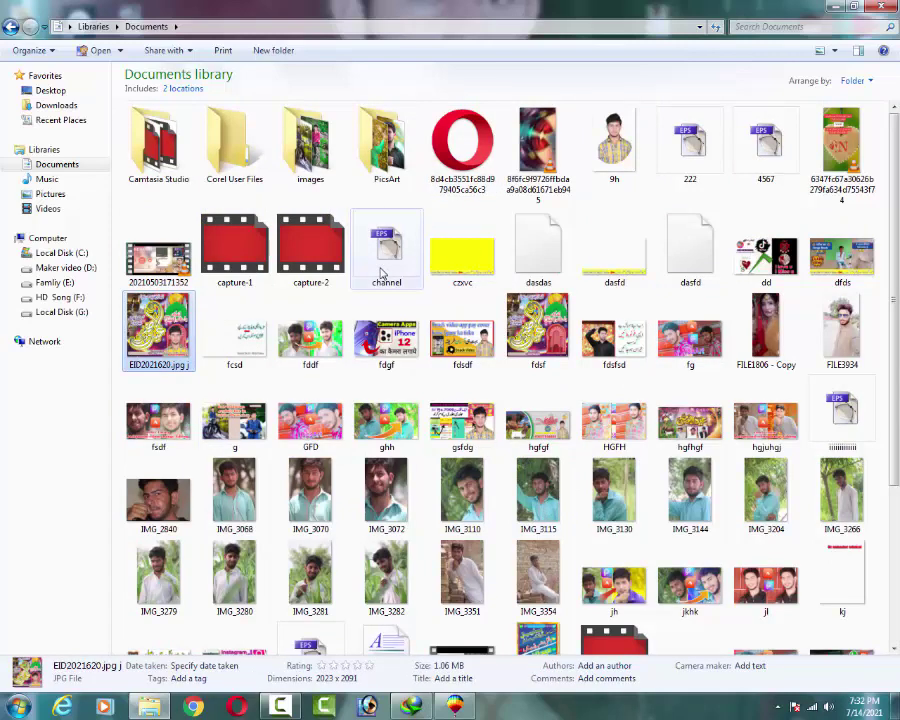
scroll(250, 335, "down", 3)
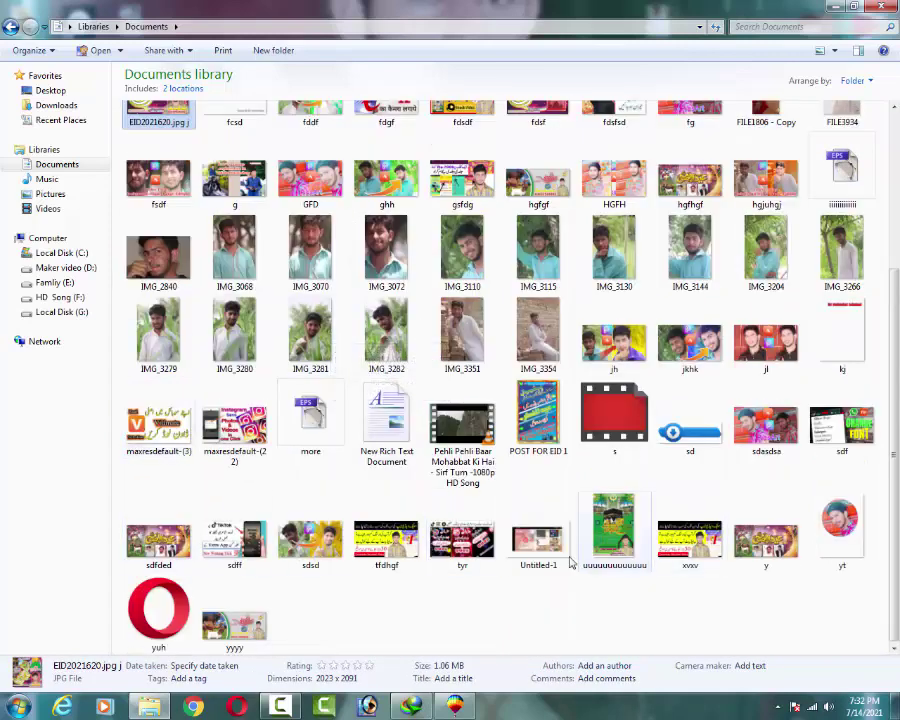
Back in the EID DP drawing, place the Eid calligraphy on the arch's lower centre, slightly lowered.
left_click(369, 707)
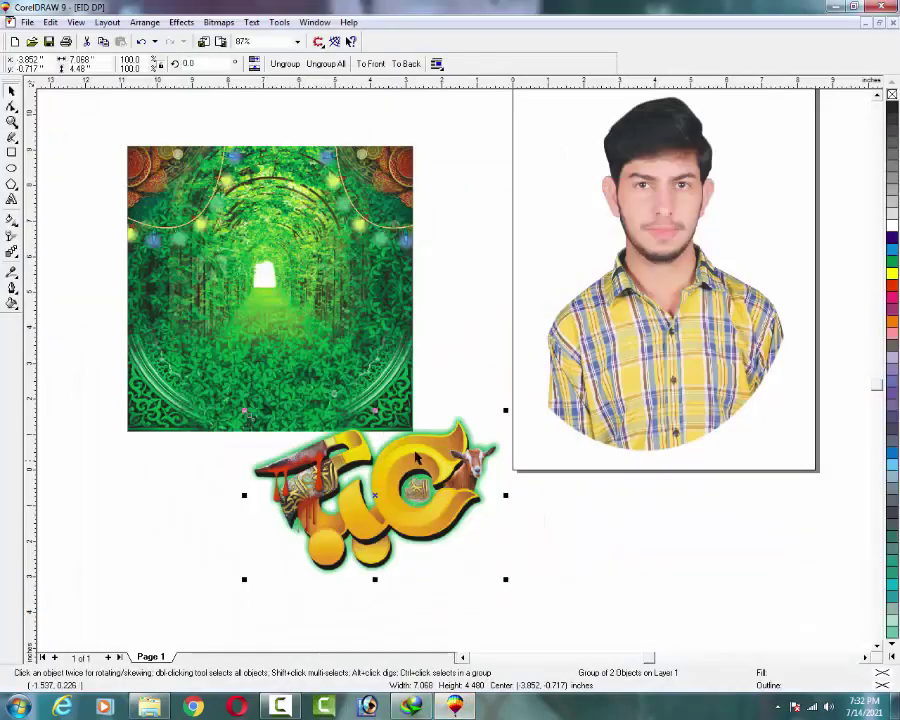
left_click_drag(340, 509, 242, 345)
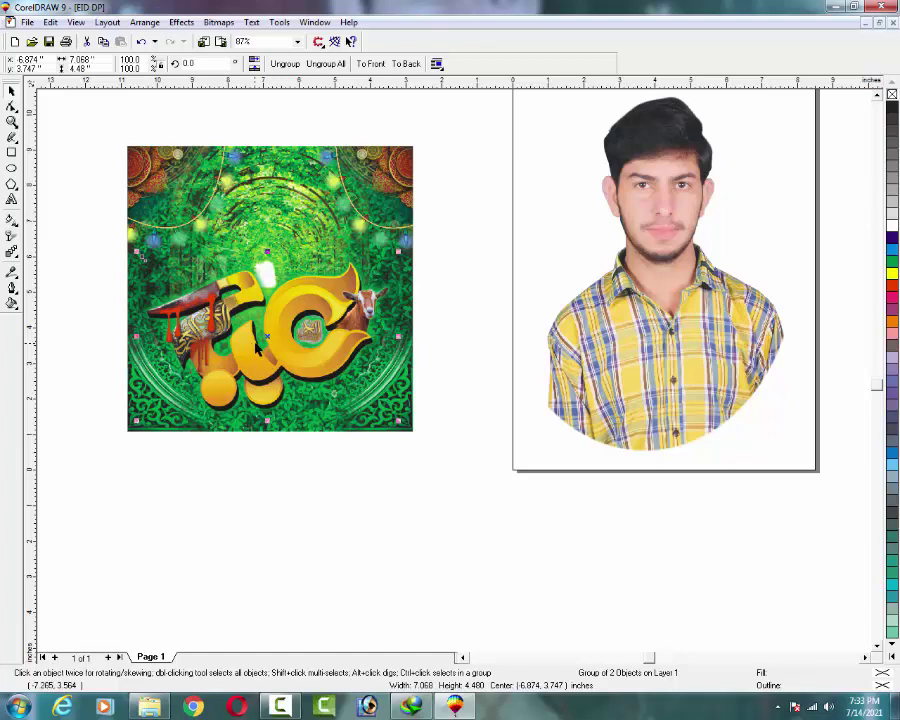
left_click_drag(262, 348, 263, 355)
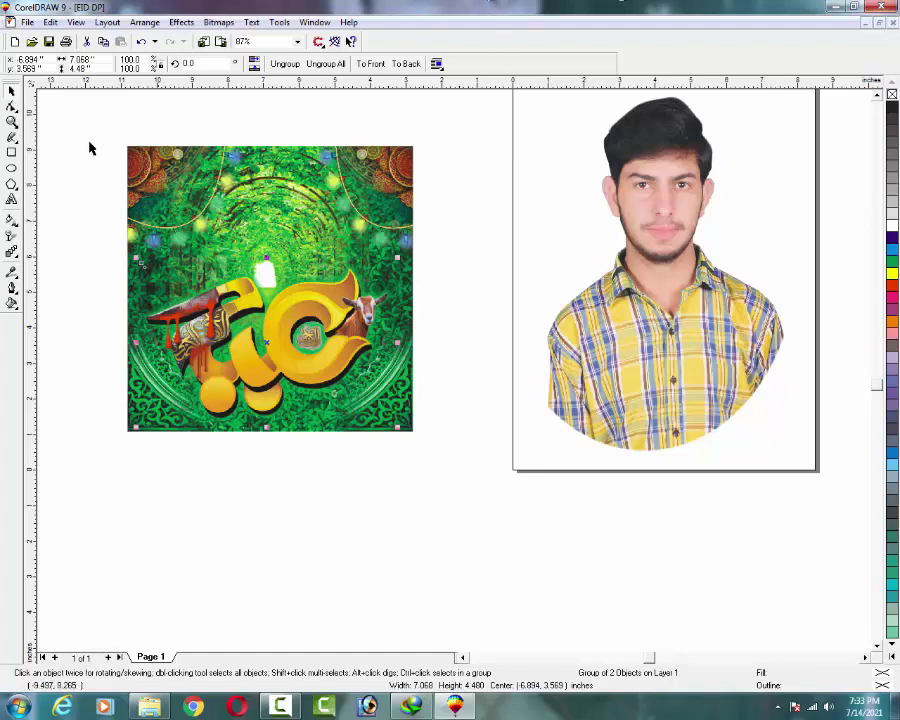
Delete the old portrait photo from the page.
right_click(621, 210)
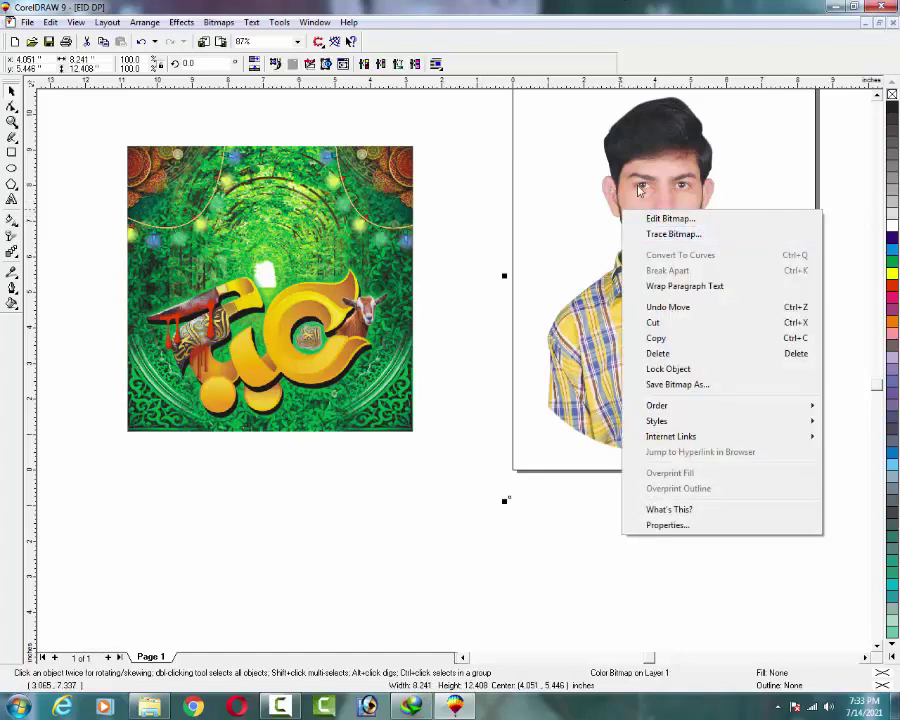
right_click(636, 179)
left_click(671, 325)
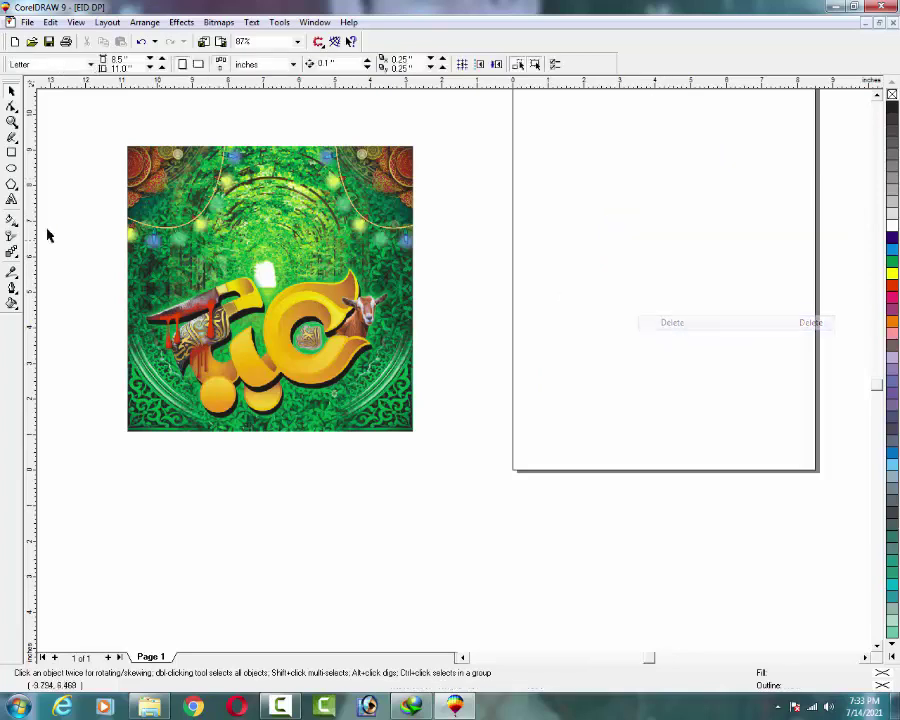
Edit the arch frame's PowerClip contents and drag the 9h portrait in from Explorer.
right_click(236, 228)
left_click(262, 252)
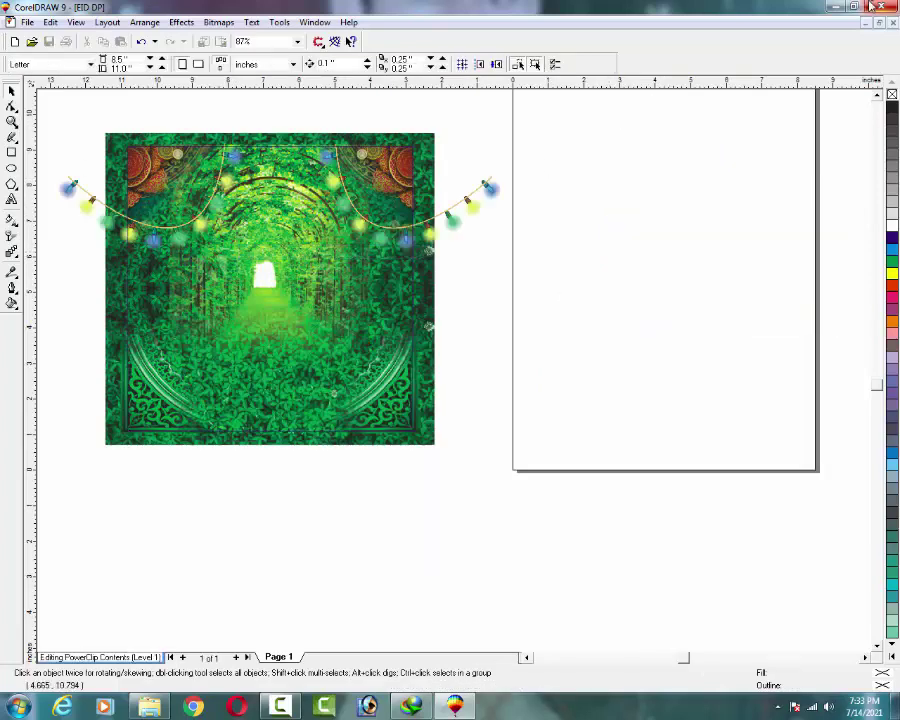
key("alt+Tab")
scroll(580, 232, "up", 5)
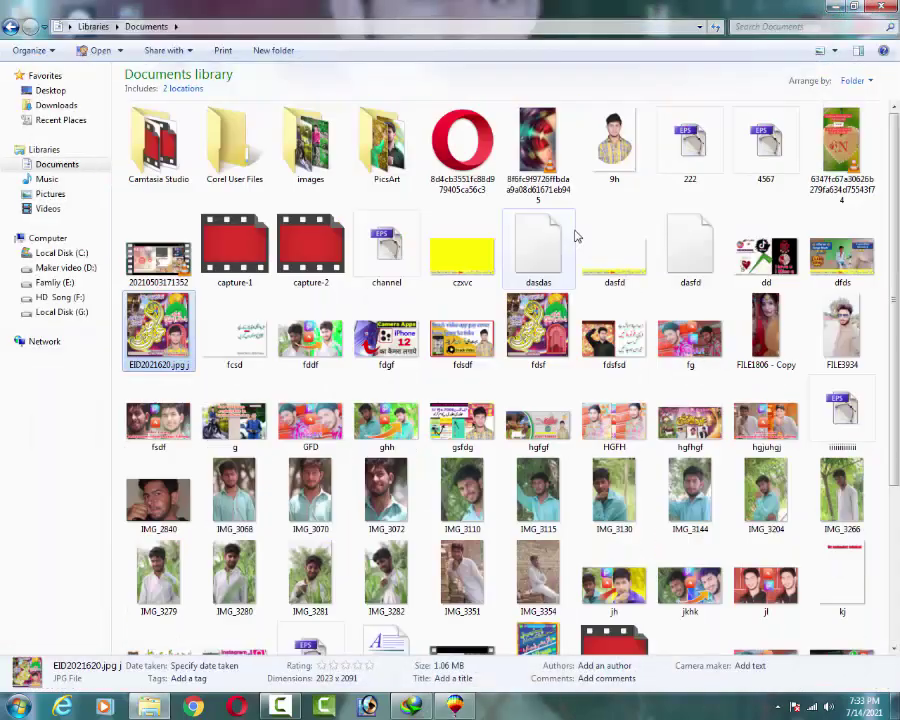
left_click_drag(594, 188, 464, 496)
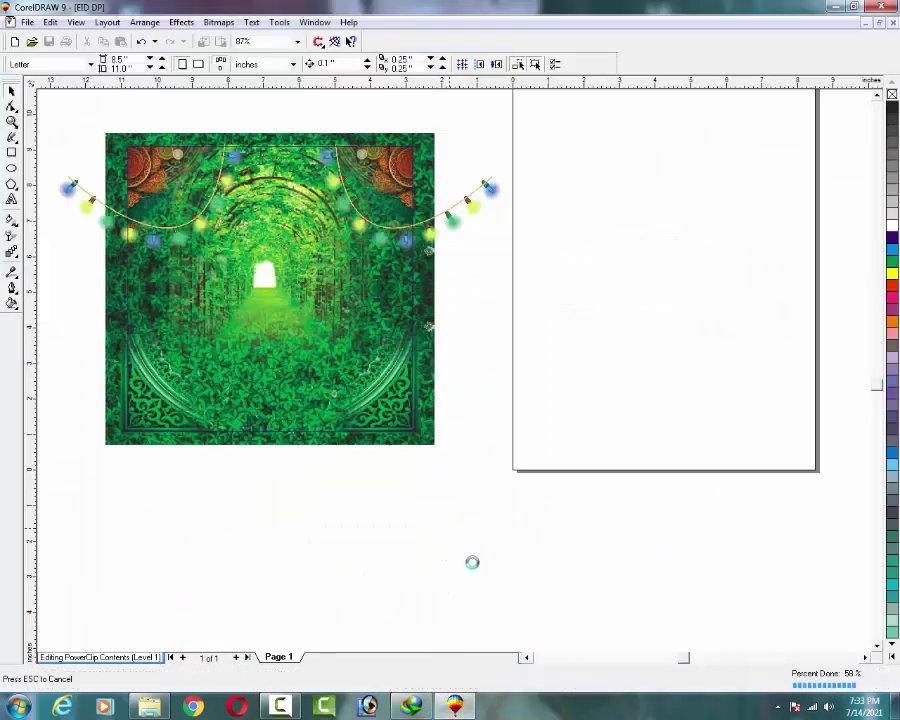
Move the imported portrait beside the arch, shrink it, and zoom in on the area.
scroll(456, 560, "down", 2)
scroll(452, 478, "down", 3)
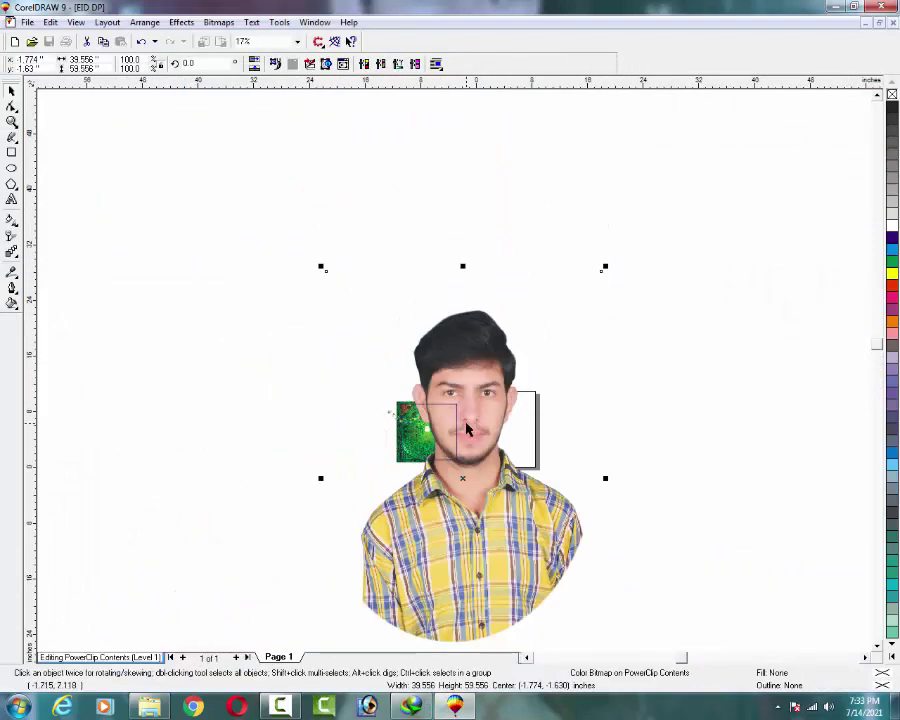
left_click_drag(349, 299, 483, 379)
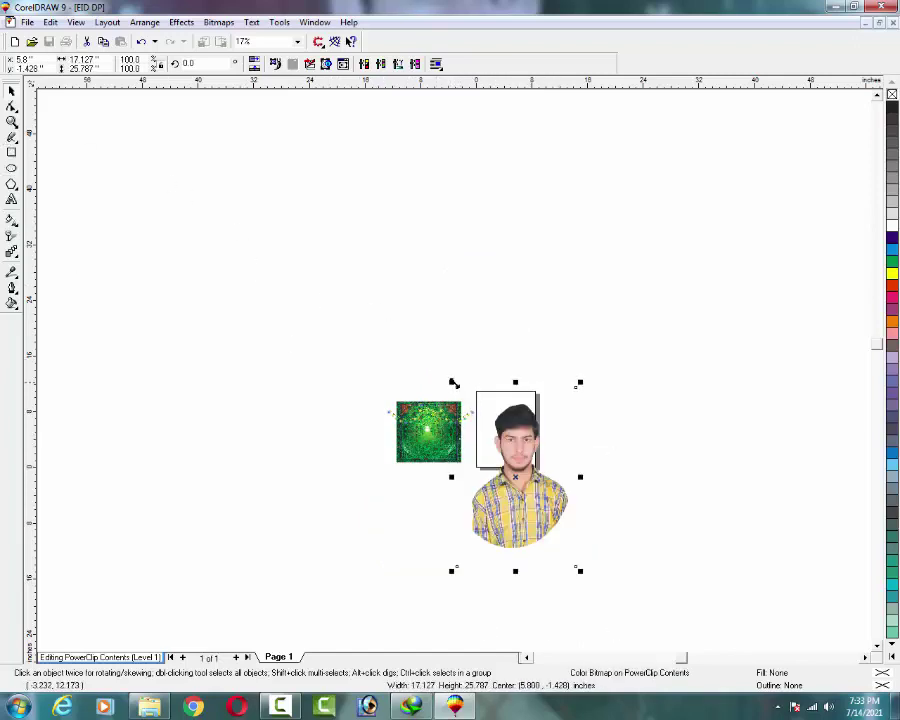
left_click_drag(452, 382, 431, 412)
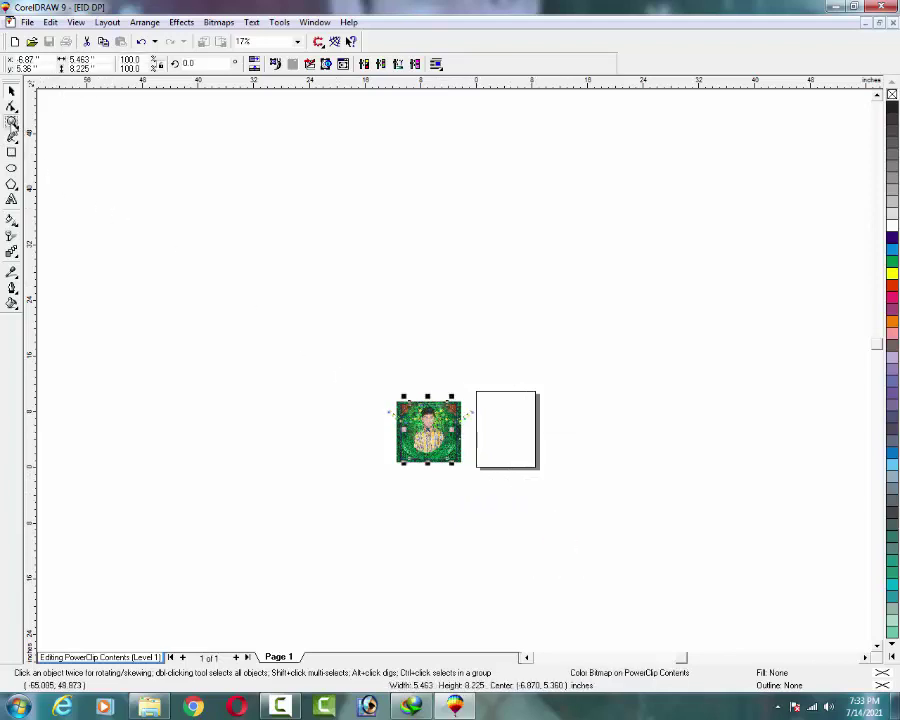
left_click(12, 122)
left_click_drag(404, 510, 468, 336)
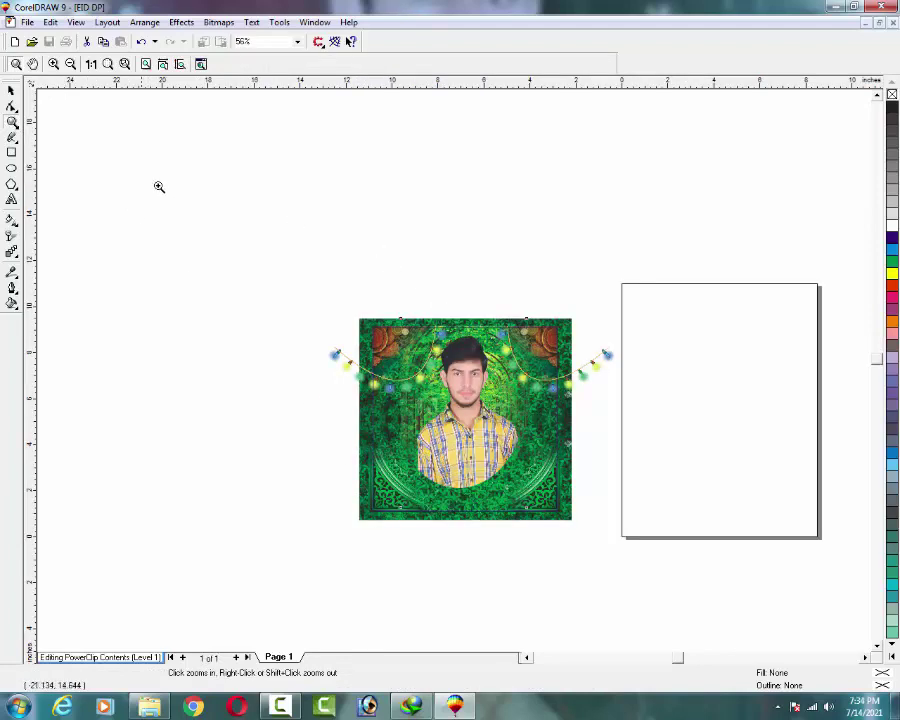
Try PowerClip Place Inside Container, dismiss the invalid-container warning, and select the man's photo.
left_click(181, 22)
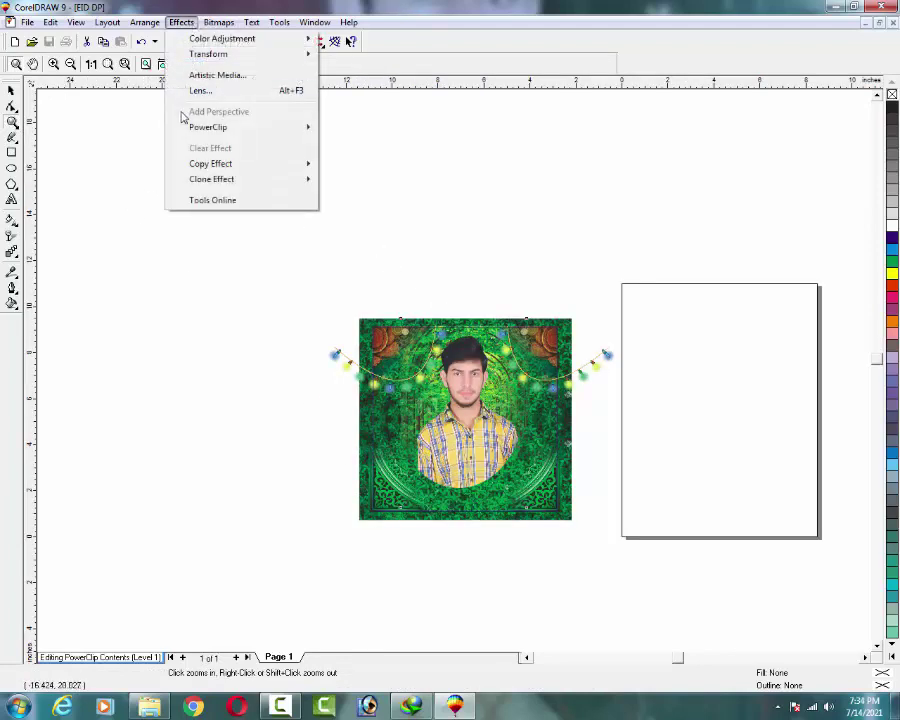
mouse_move(261, 130)
left_click(414, 127)
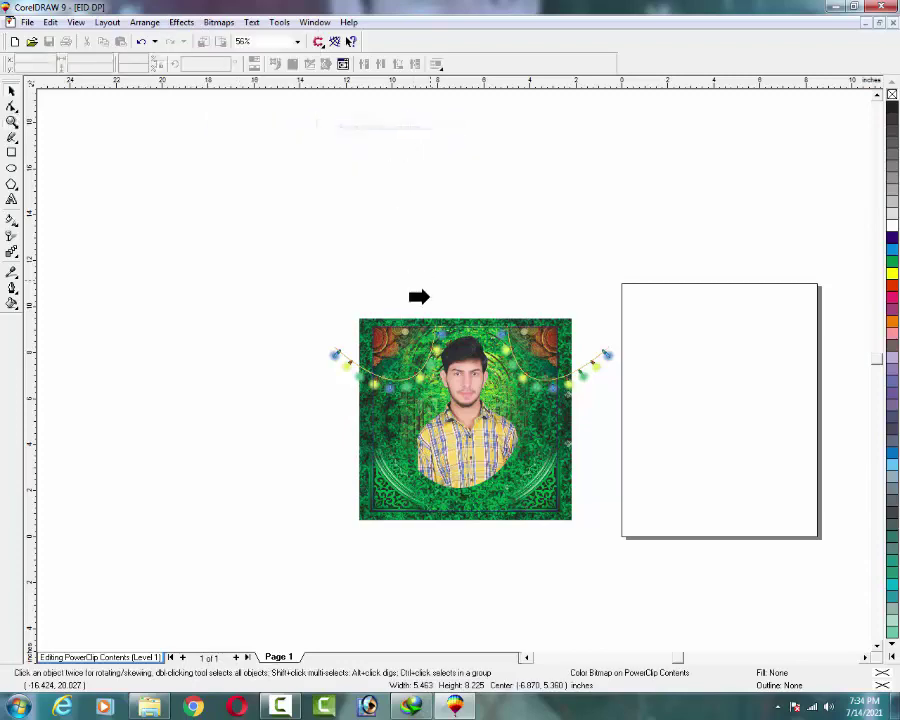
left_click(430, 405)
left_click(503, 385)
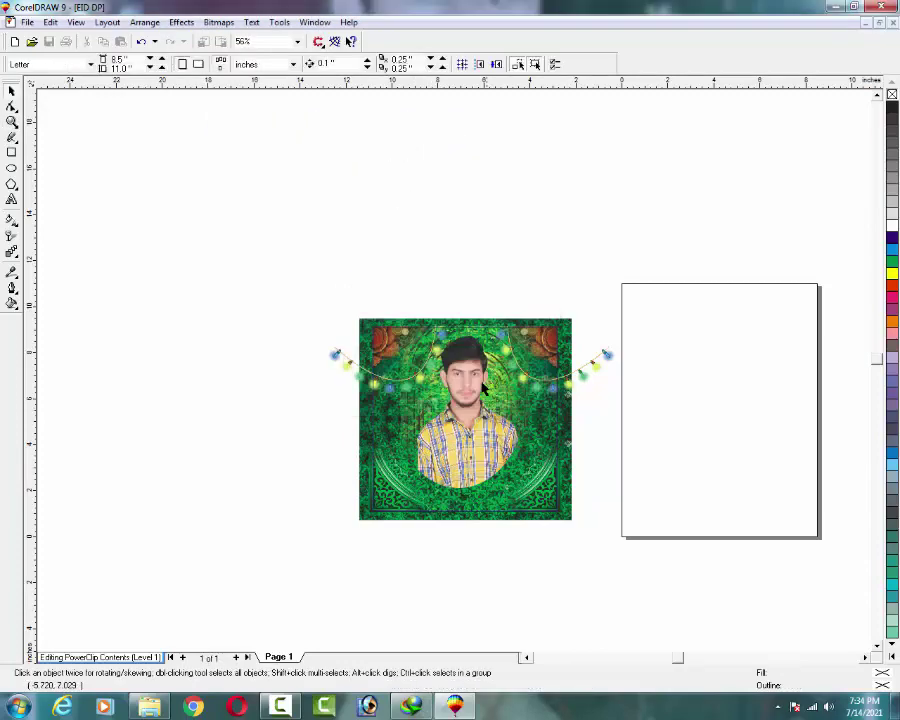
left_click(464, 378)
left_click_drag(464, 378, 464, 380)
scroll(464, 381, "down", 1)
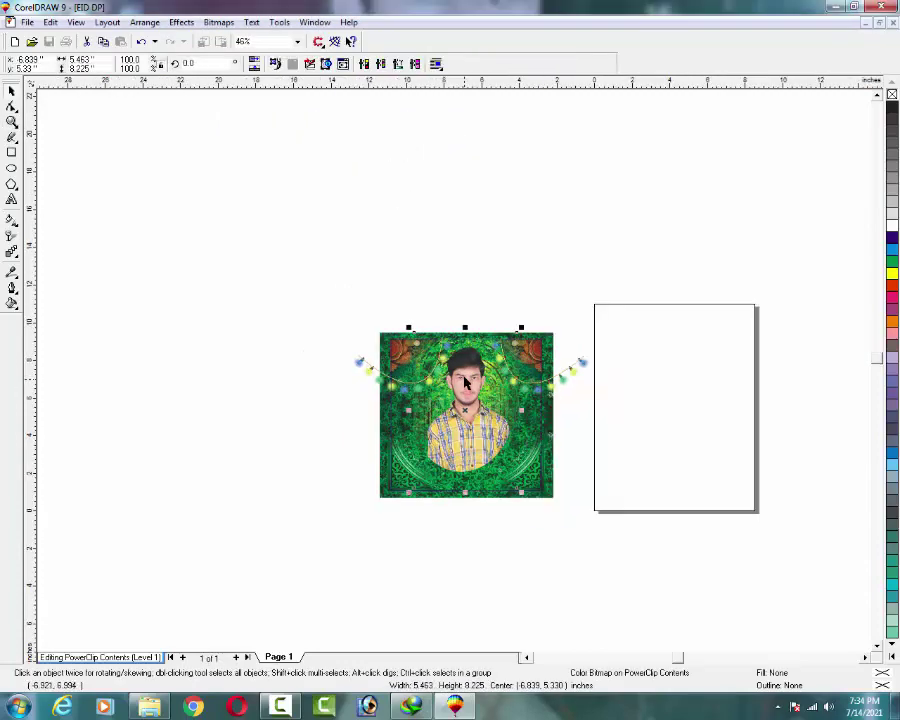
left_click(12, 121)
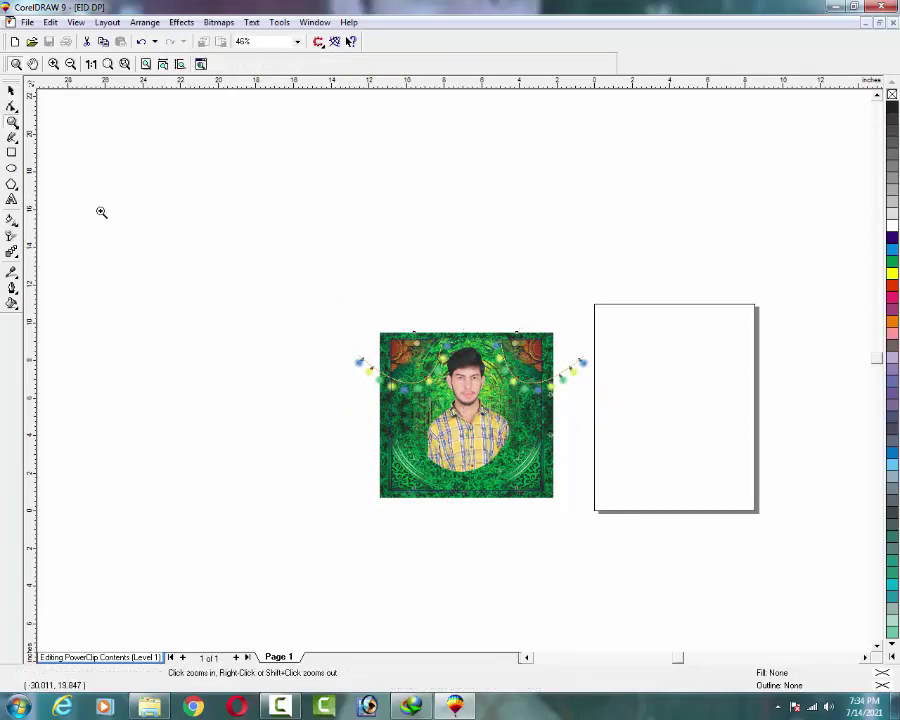
Zoom in on the framed portrait and move the photo slightly higher.
left_click_drag(593, 317, 352, 484)
left_click(12, 90)
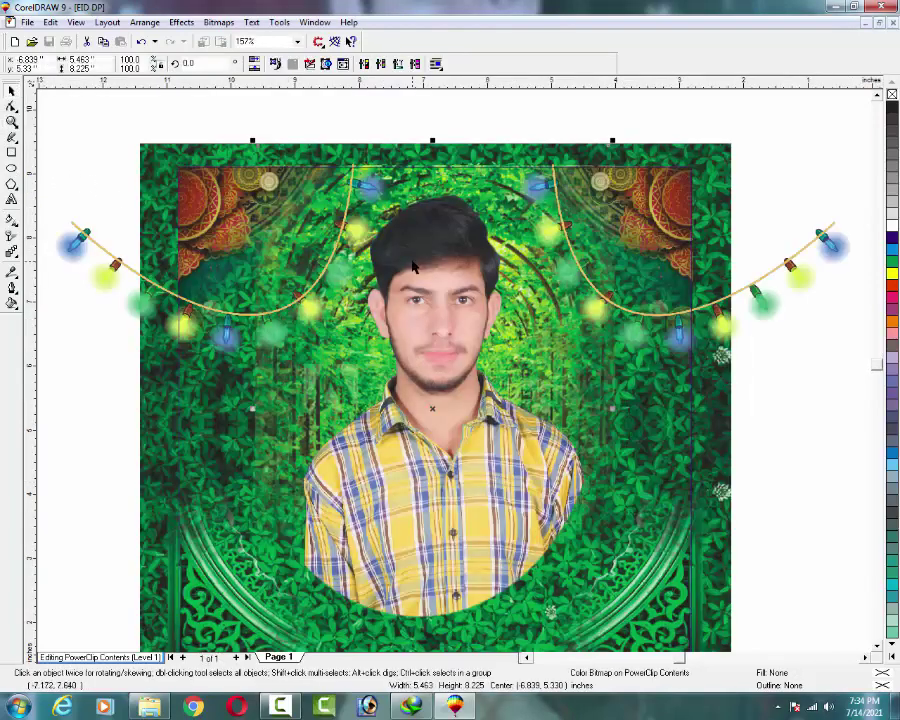
left_click_drag(414, 266, 422, 245)
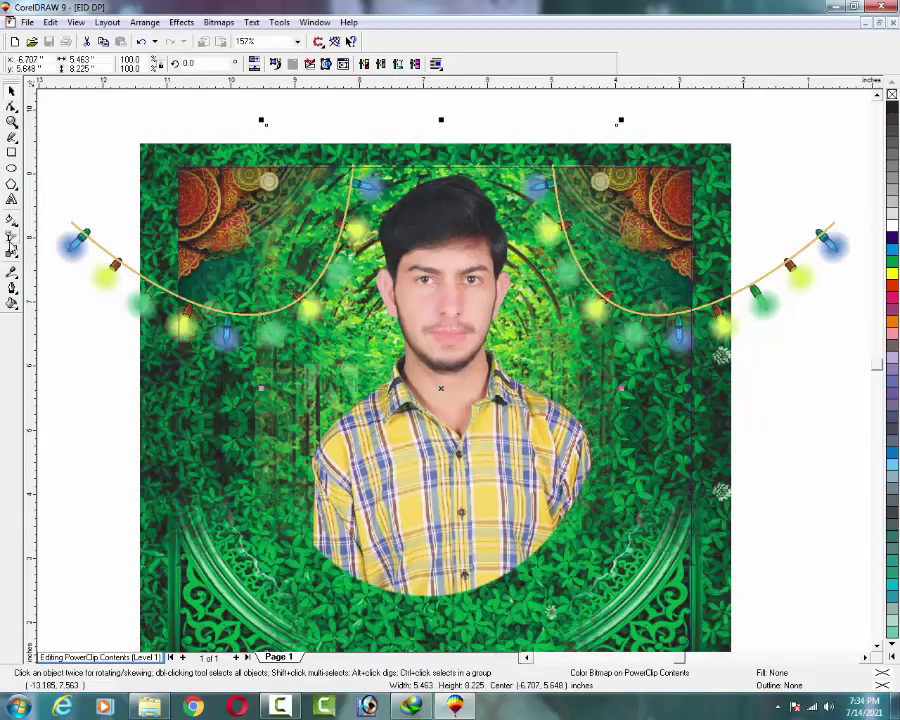
Fade the photo from chest to bottom with a fountain transparency, then finish editing this level.
left_click(11, 242)
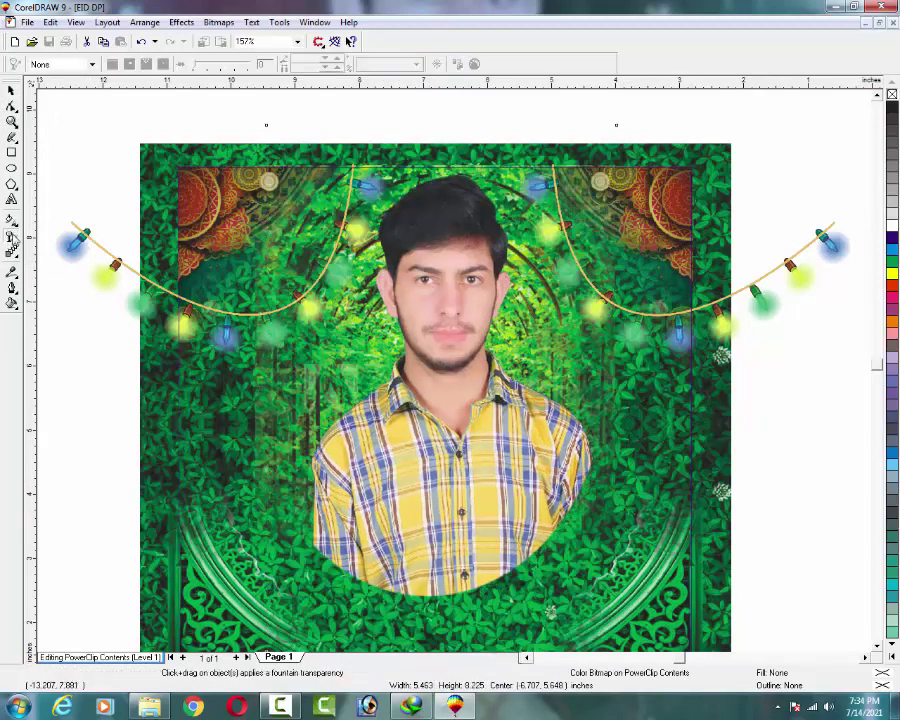
right_click(11, 239)
key("Escape")
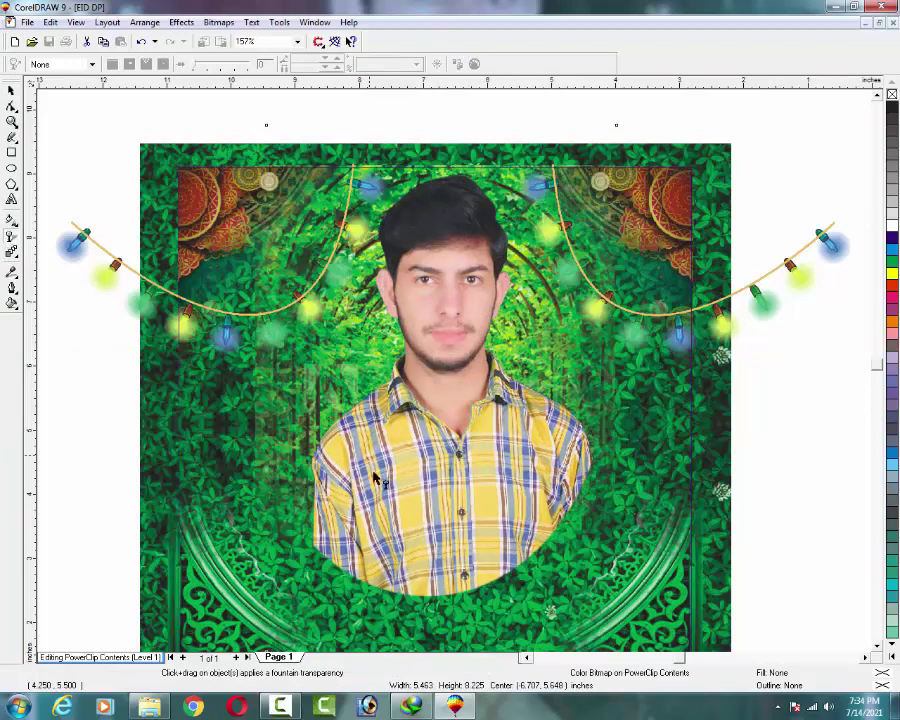
left_click_drag(453, 475, 458, 575)
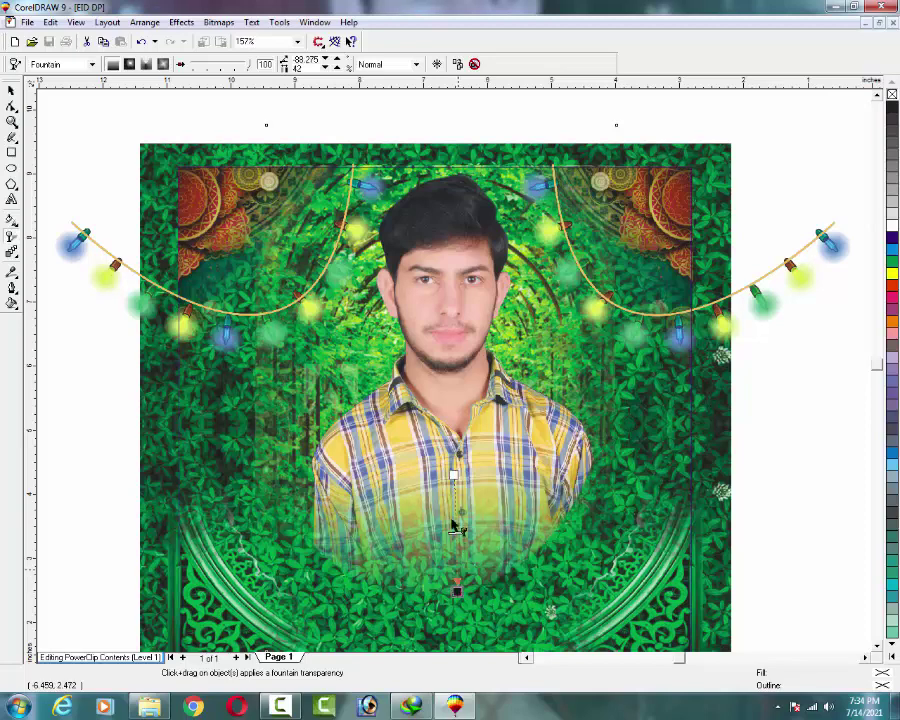
right_click(475, 228)
left_click(515, 259)
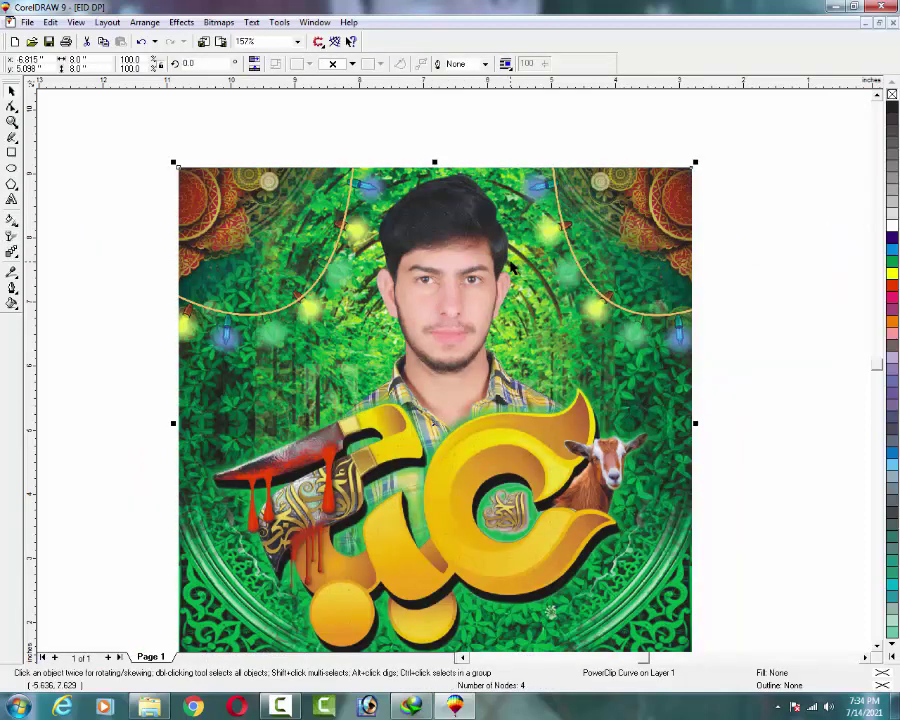
Zoom out and shift the calligraphy and goat group lower and right over the chest.
scroll(505, 265, "down", 1)
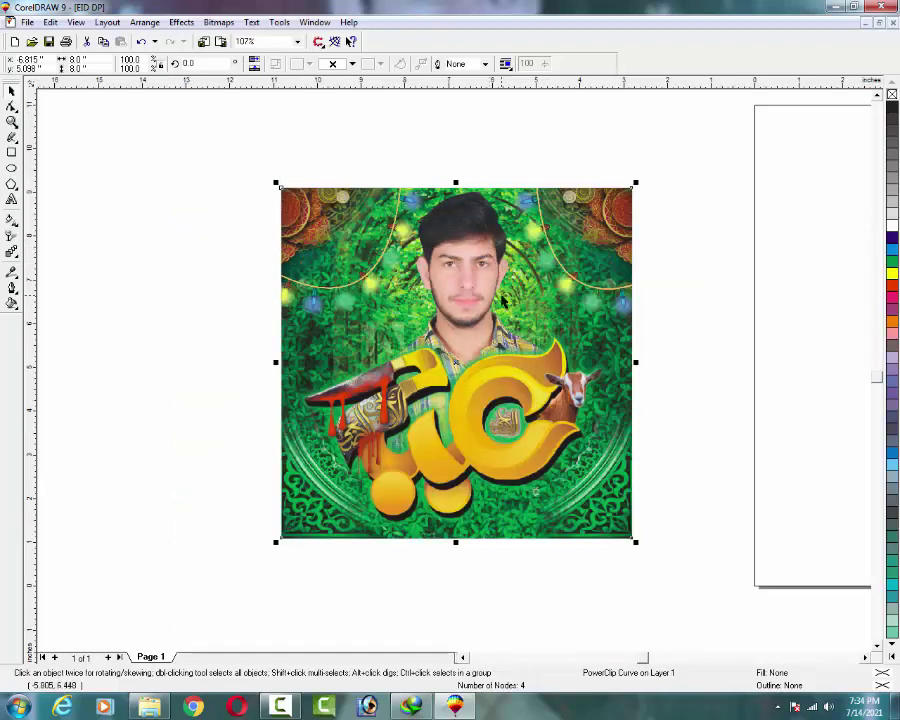
left_click_drag(481, 387, 508, 376)
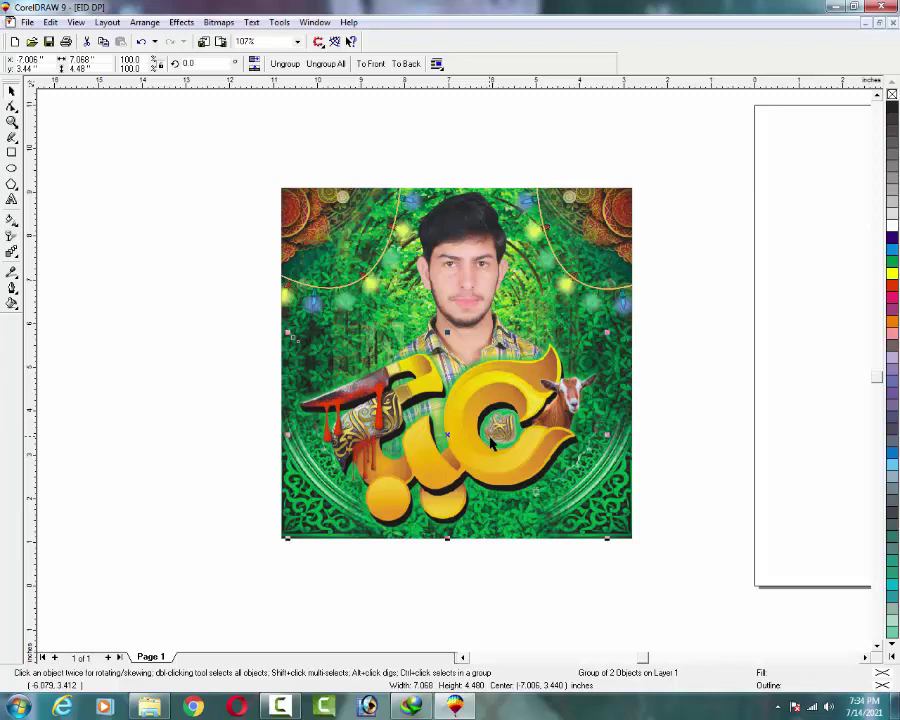
left_click_drag(492, 442, 510, 443)
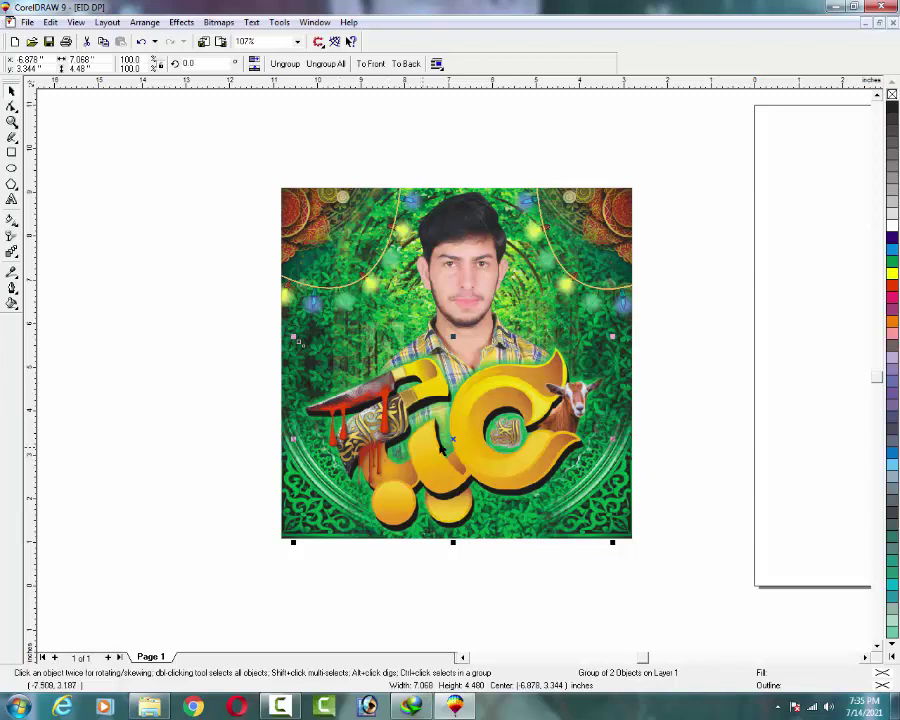
left_click(466, 409)
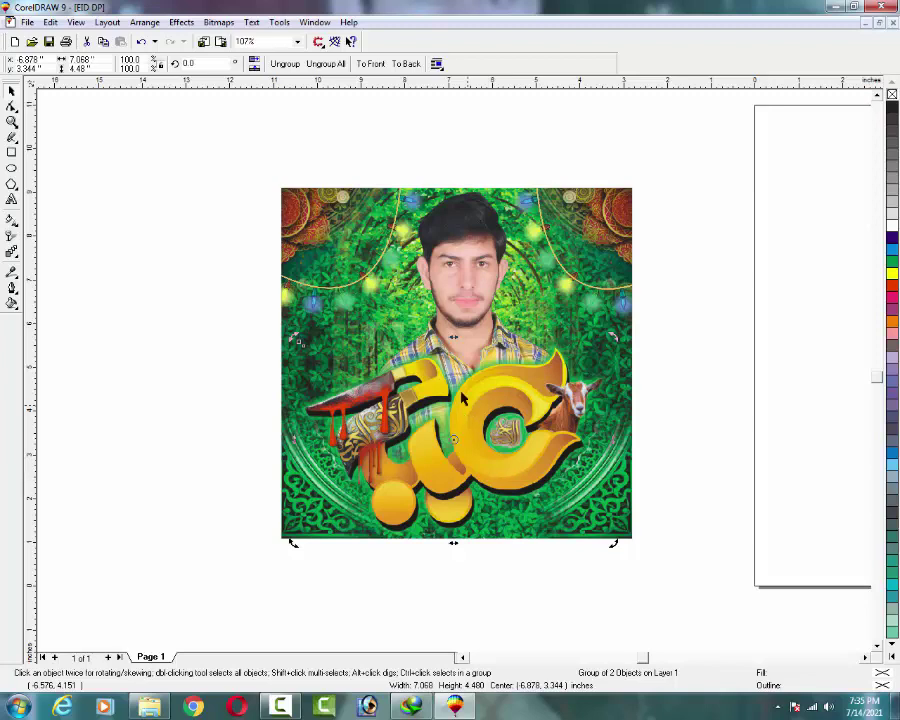
Add a text line with the phone number above the portrait's left side, correcting mistyped digits.
left_click(12, 200)
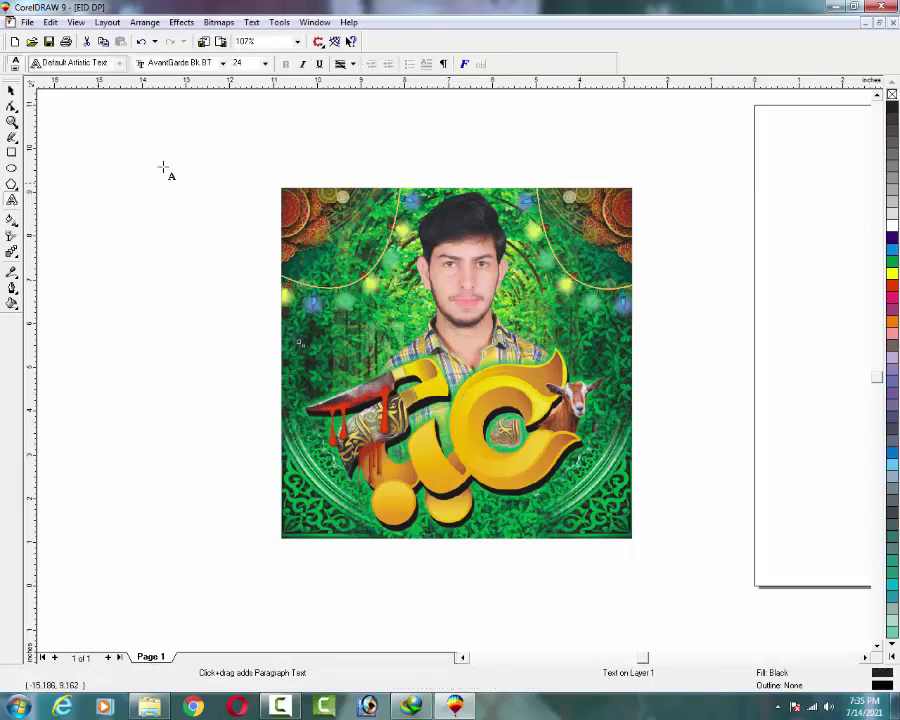
left_click(224, 162)
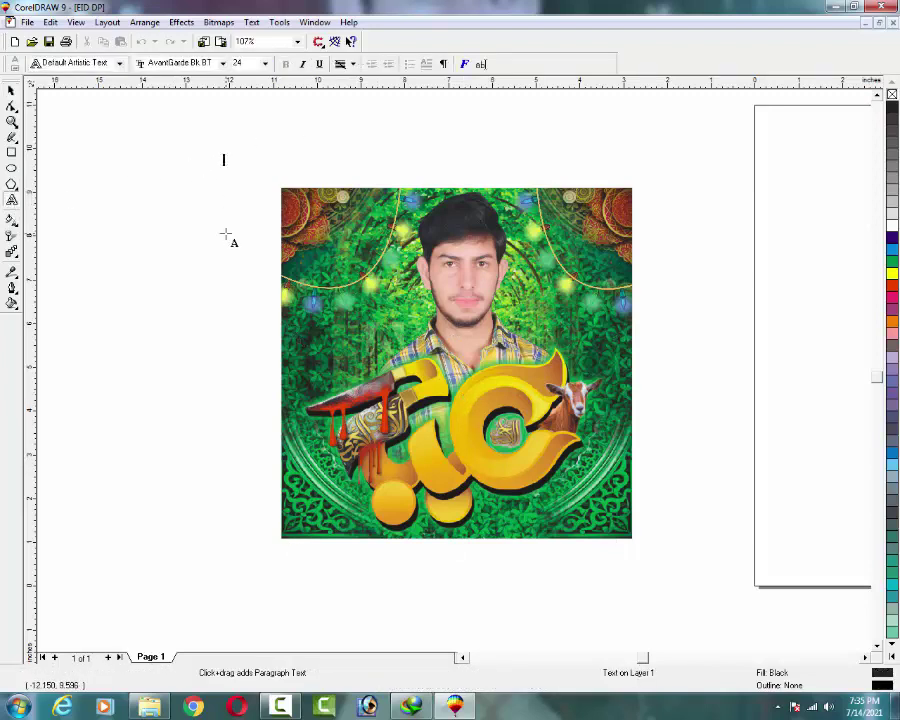
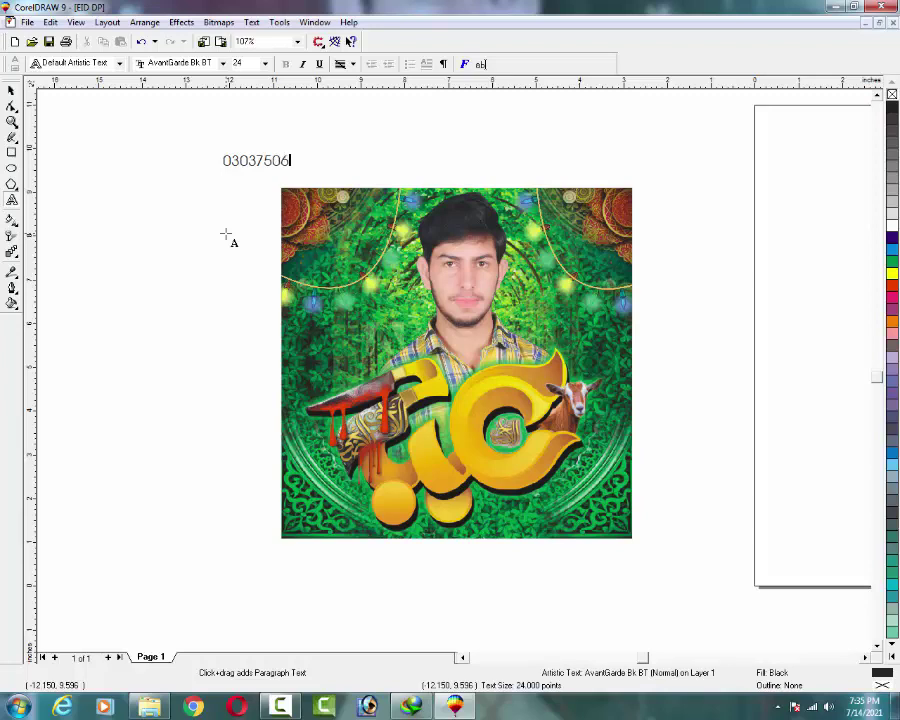
key("Escape")
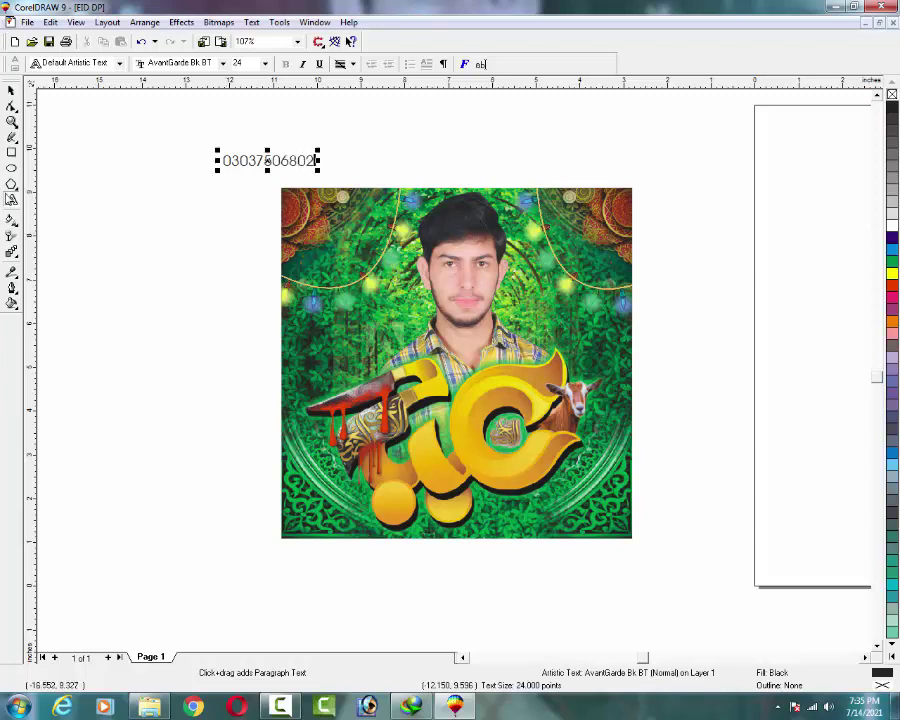
left_click(12, 121)
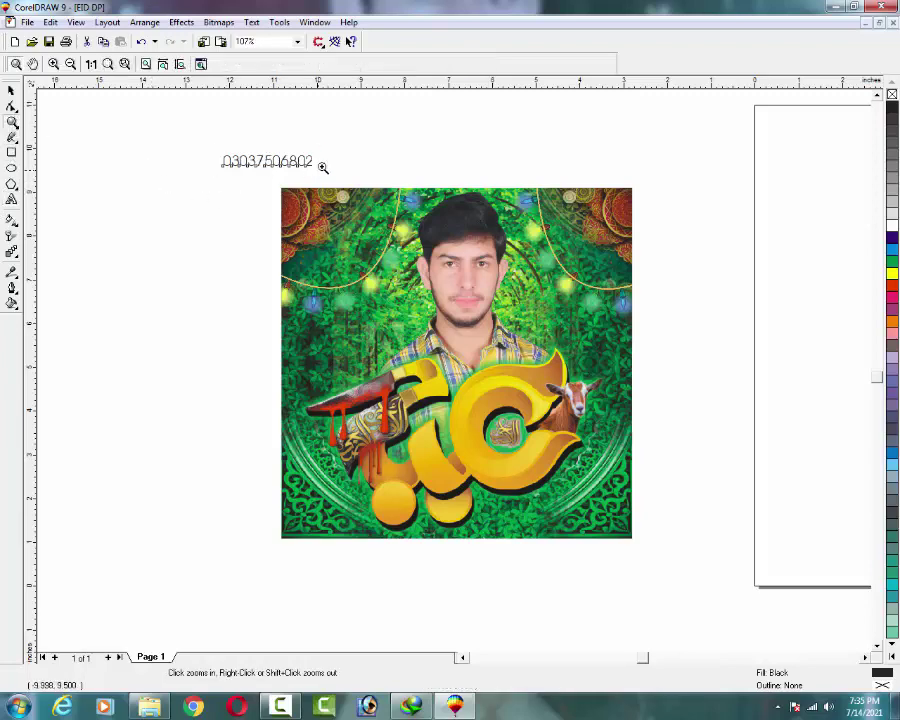
Zoom in on the phone number text and select it with the Pick tool.
left_click_drag(325, 145, 209, 178)
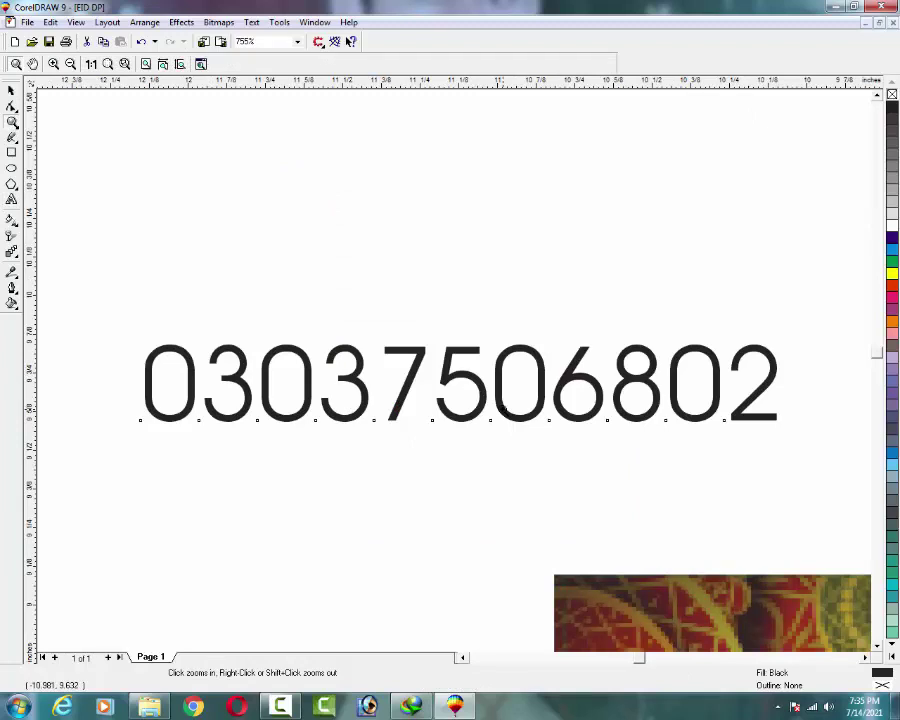
left_click(12, 91)
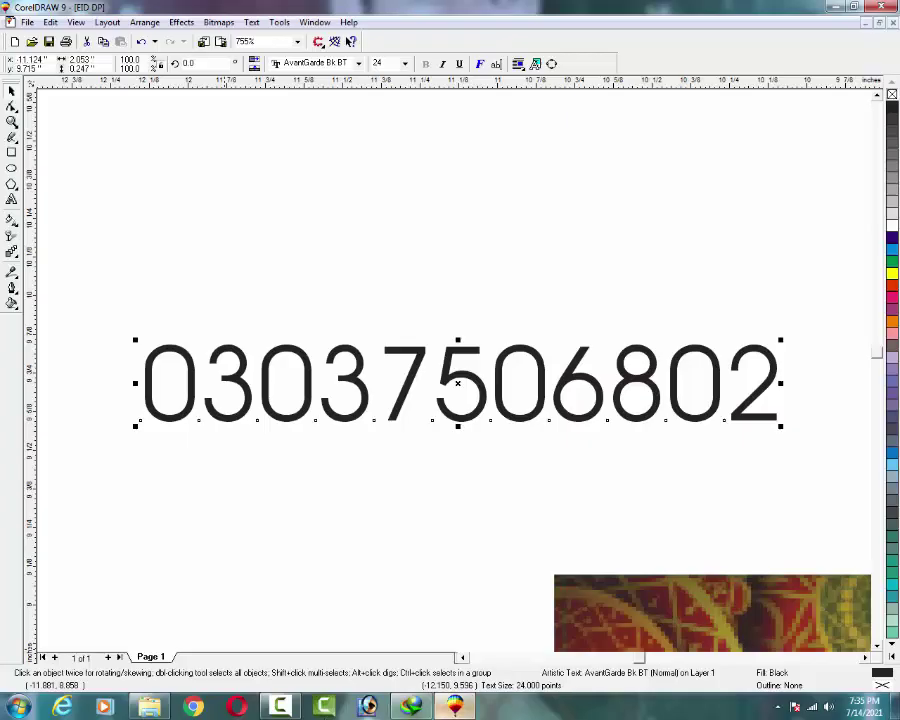
left_click(368, 707)
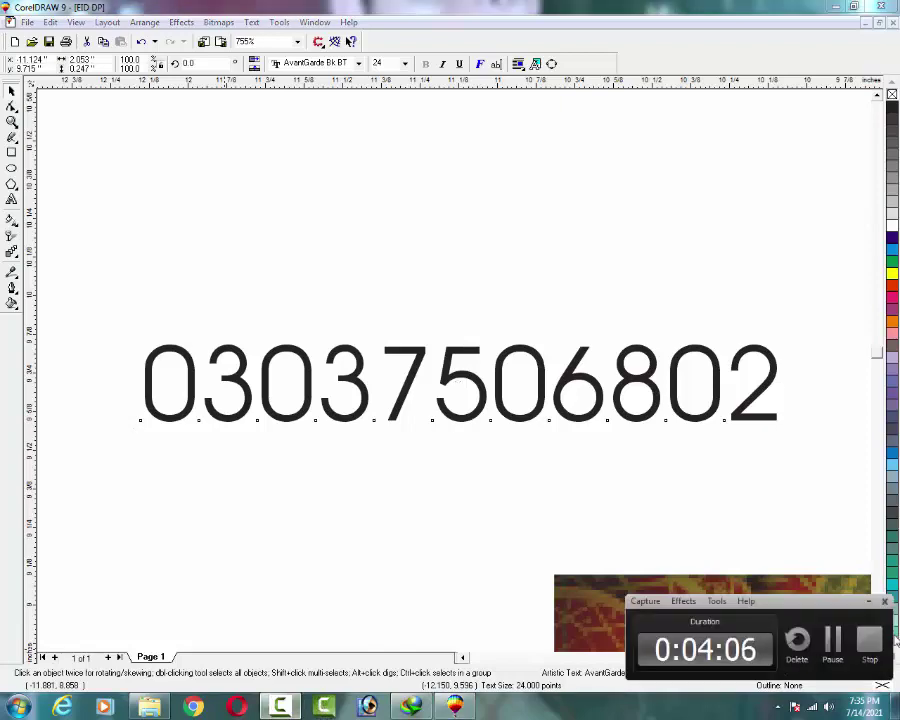